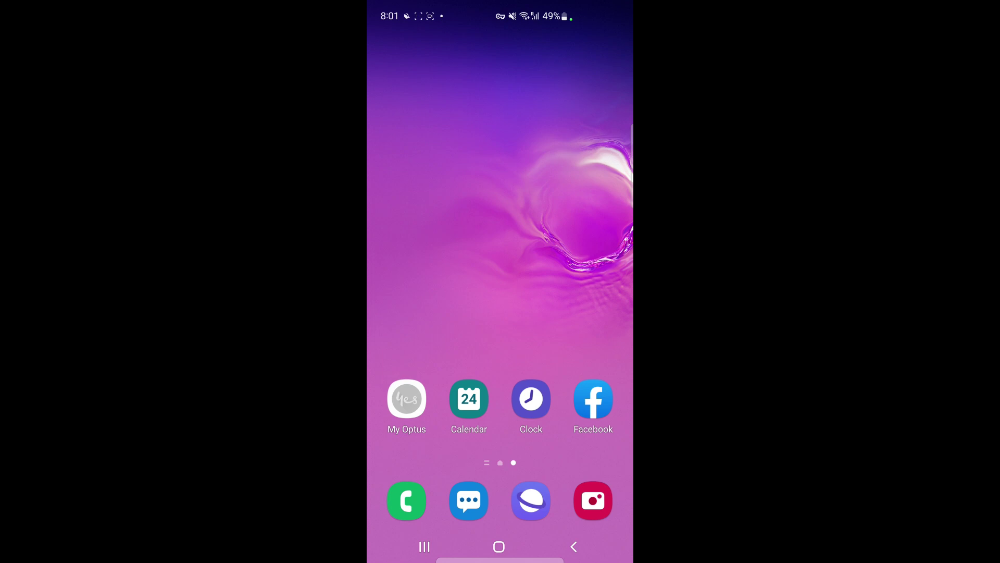
Open the app drawer and go to its second page, where the SHEIN icon is.
left_click_drag(501, 352, 500, 118)
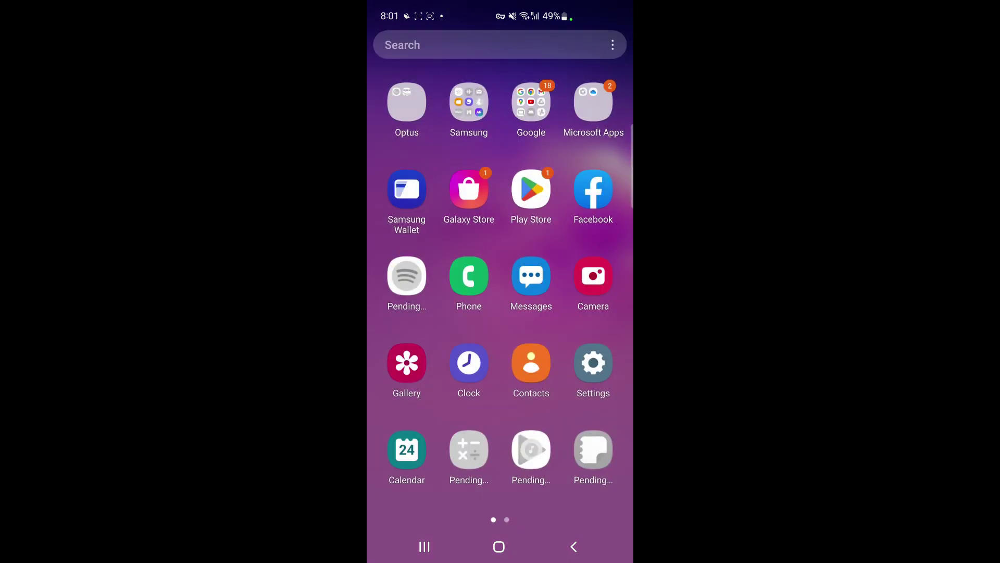
left_click_drag(593, 273, 406, 274)
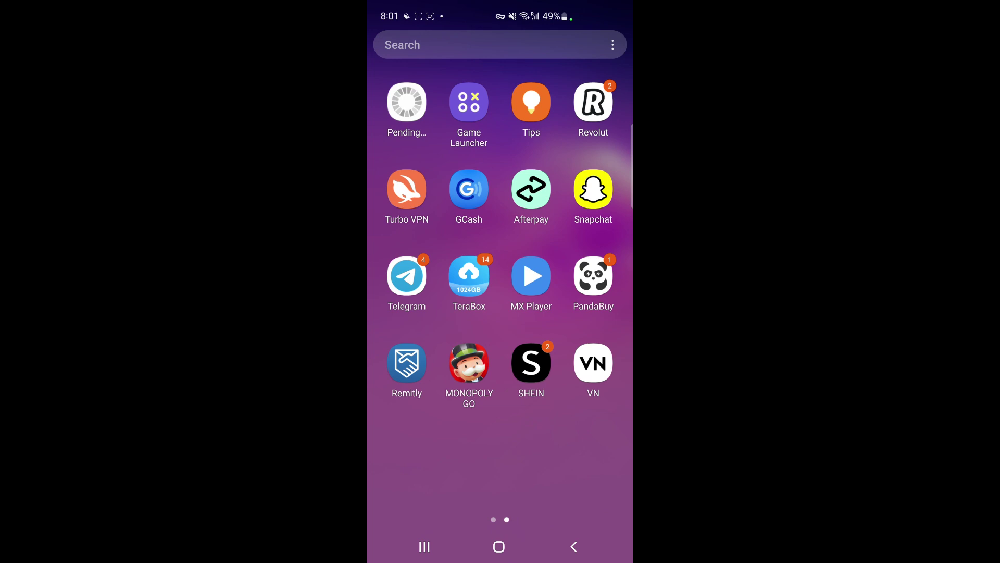
Launch SHEIN, view the karaoke machine cart item, then go to the Me account page.
left_click(531, 362)
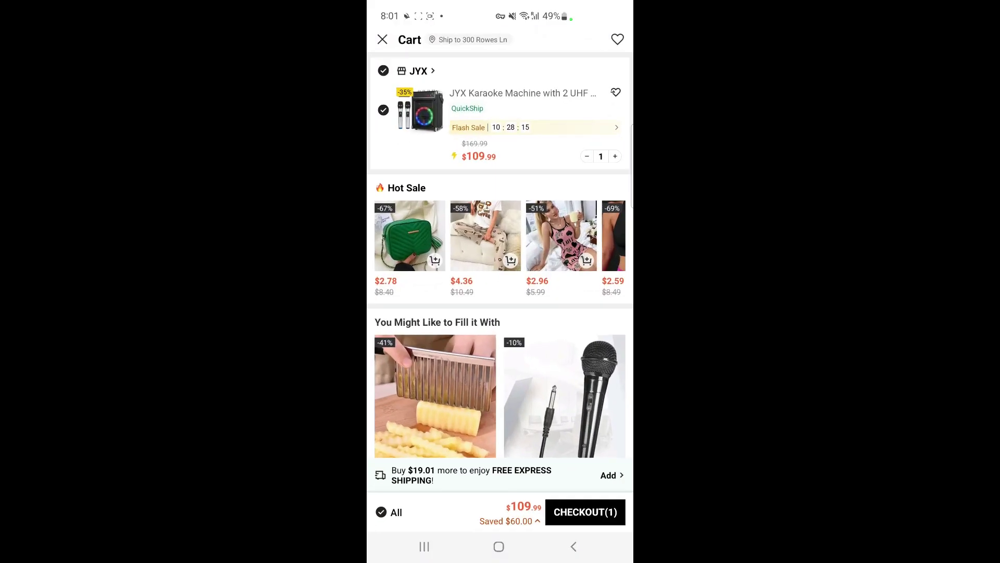
left_click(420, 110)
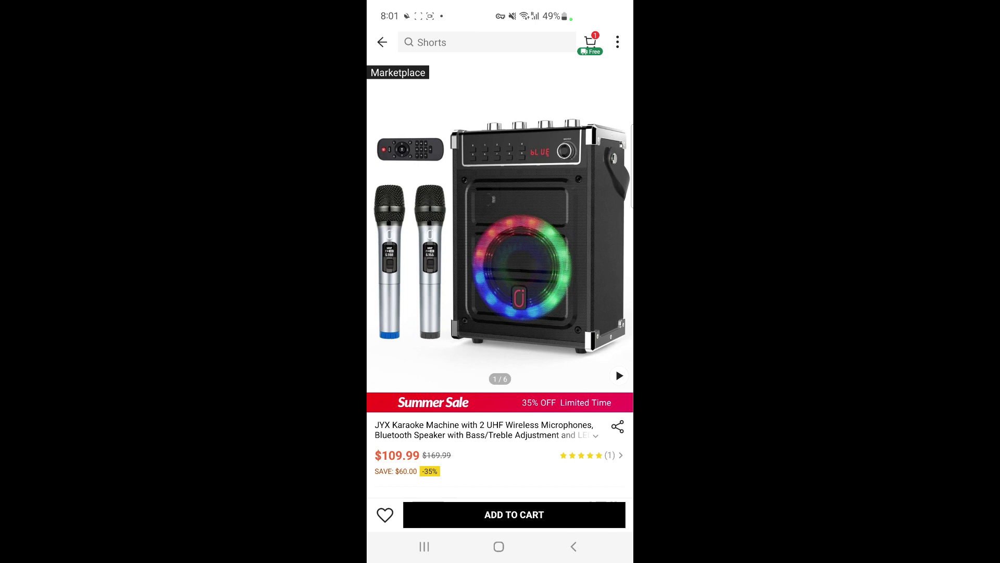
left_click_drag(369, 312, 629, 313)
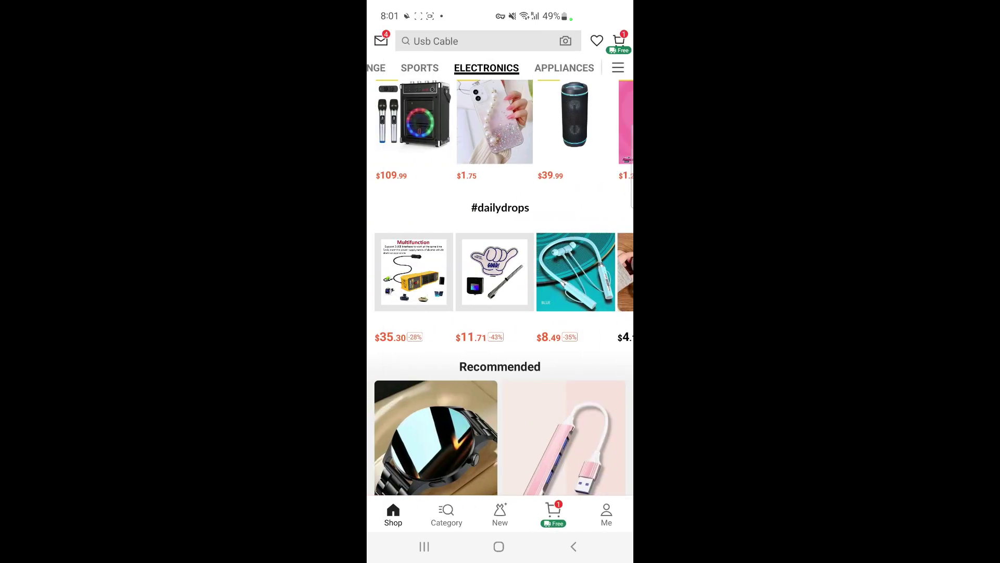
left_click(605, 514)
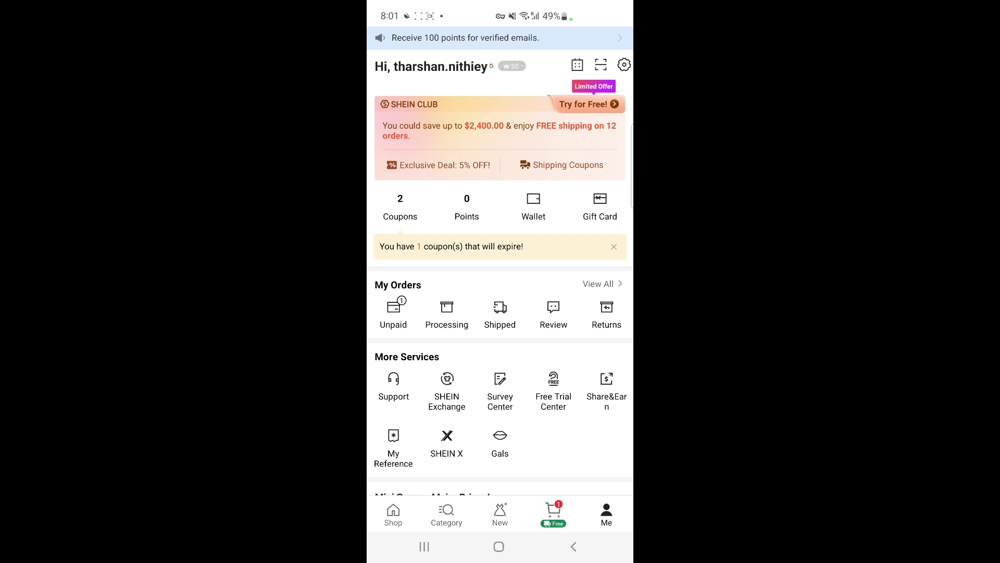
Open View All under My Orders to show every order, starting with the unpaid one.
left_click(599, 283)
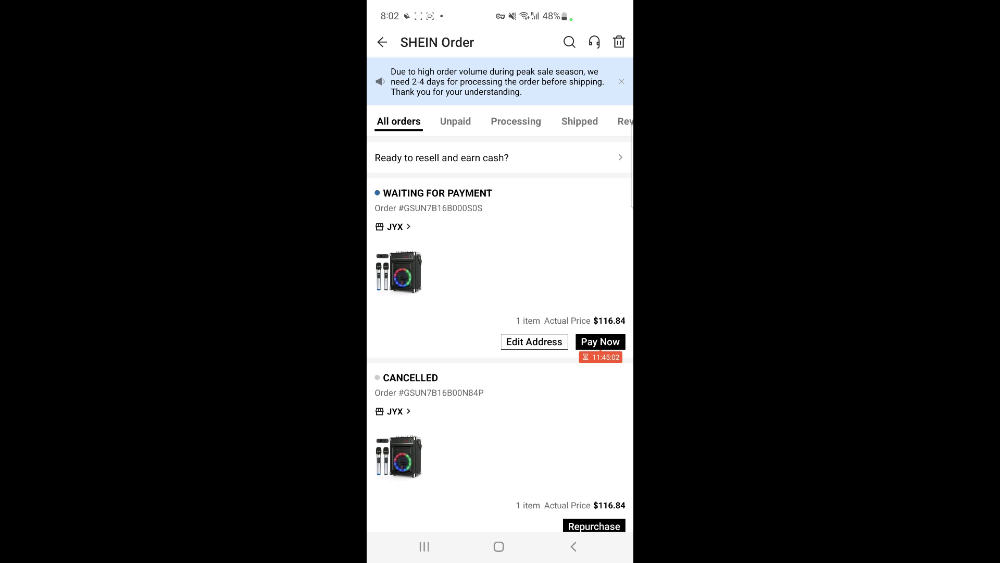
scroll(500, 336, "down", 5)
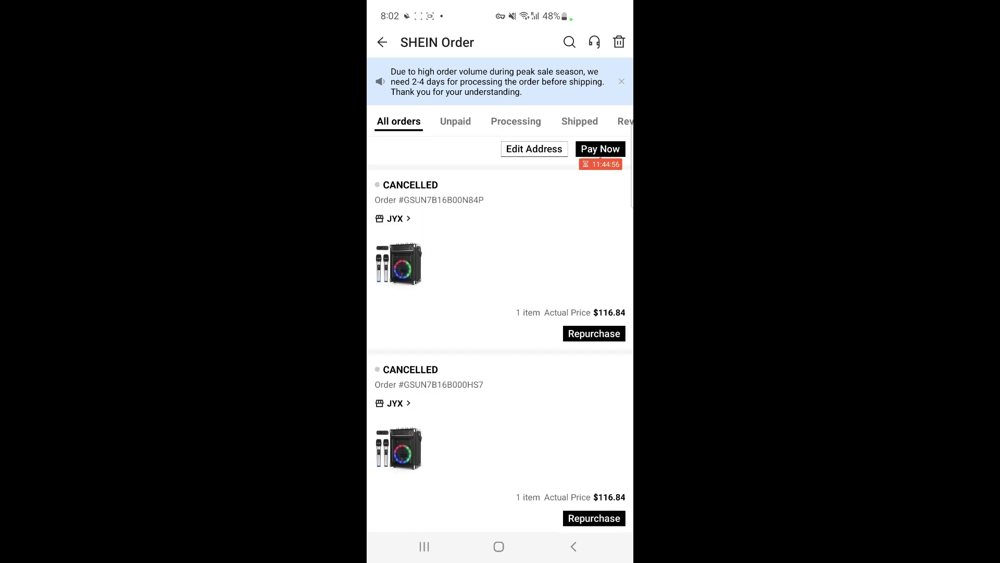
scroll(500, 336, "up", 5)
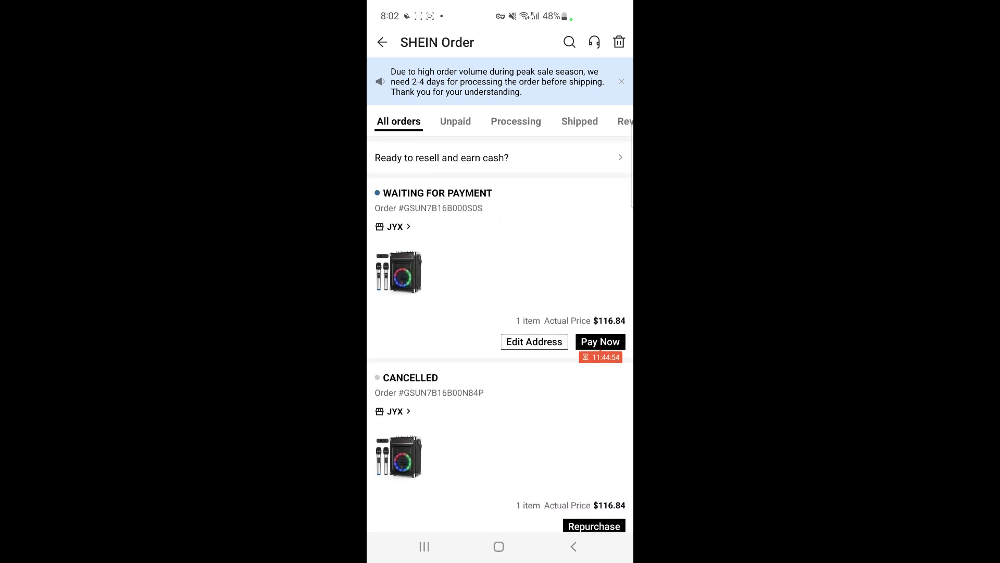
mouse_move(562, 121)
left_mouse_down()
mouse_move(438, 122)
mouse_move(563, 122)
left_mouse_up()
scroll(500, 337, "down", 3)
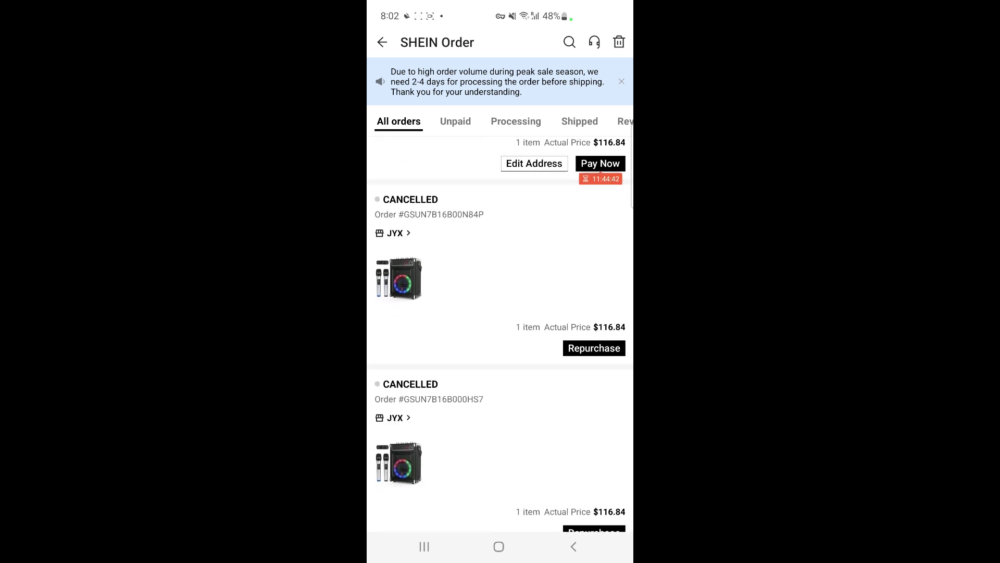
scroll(500, 337, "down", 2)
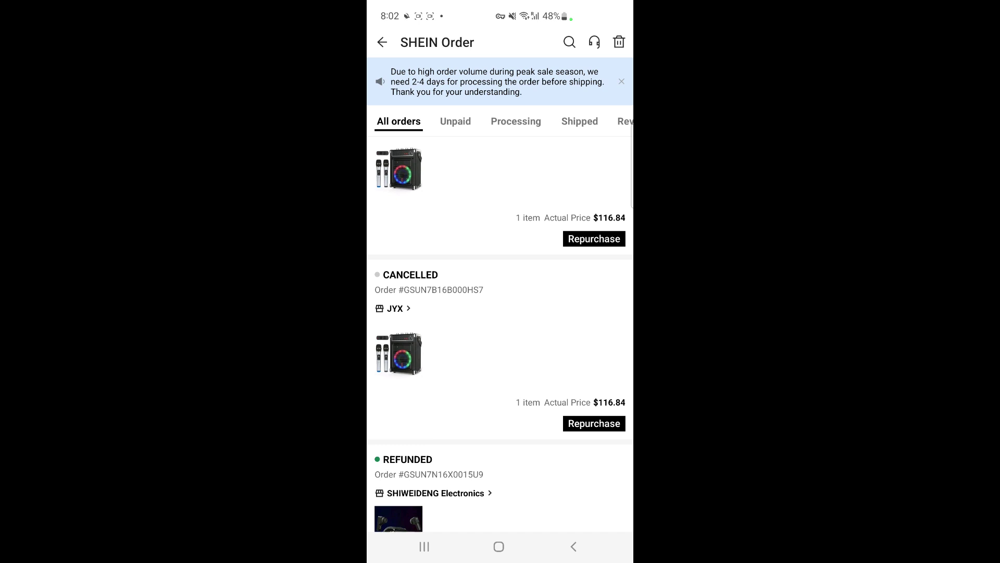
scroll(500, 336, "down", 1)
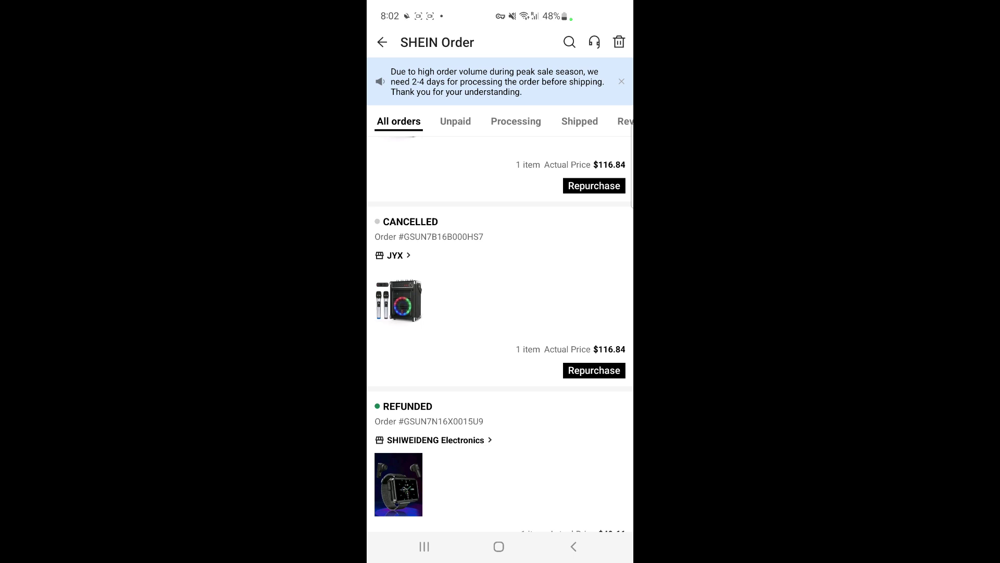
scroll(501, 335, "down", 1)
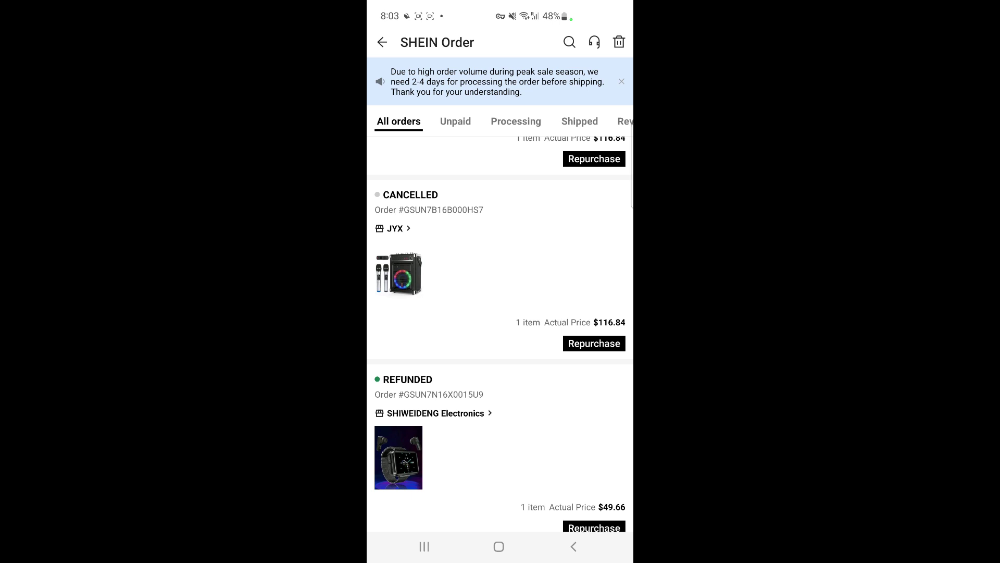
scroll(500, 334, "down", 3)
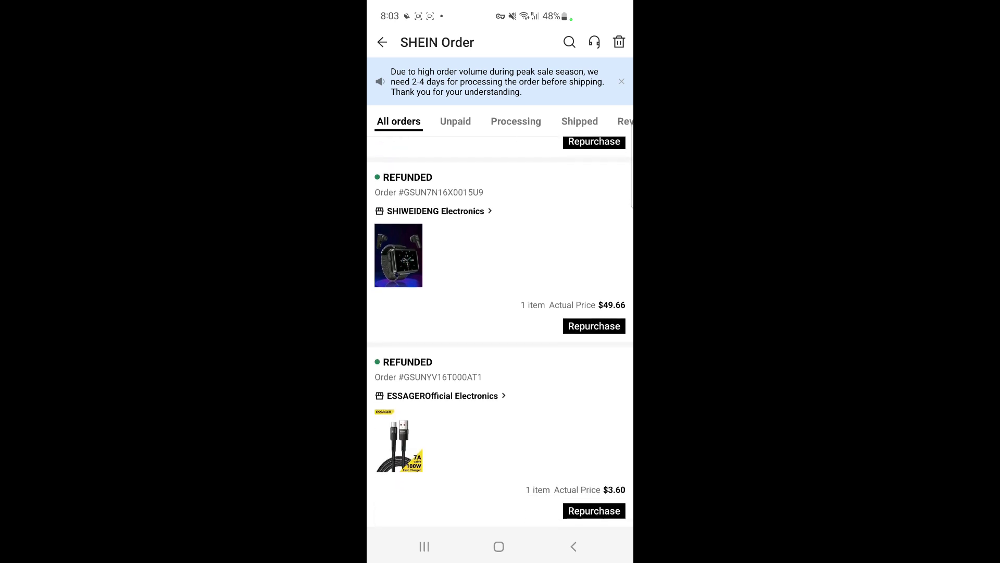